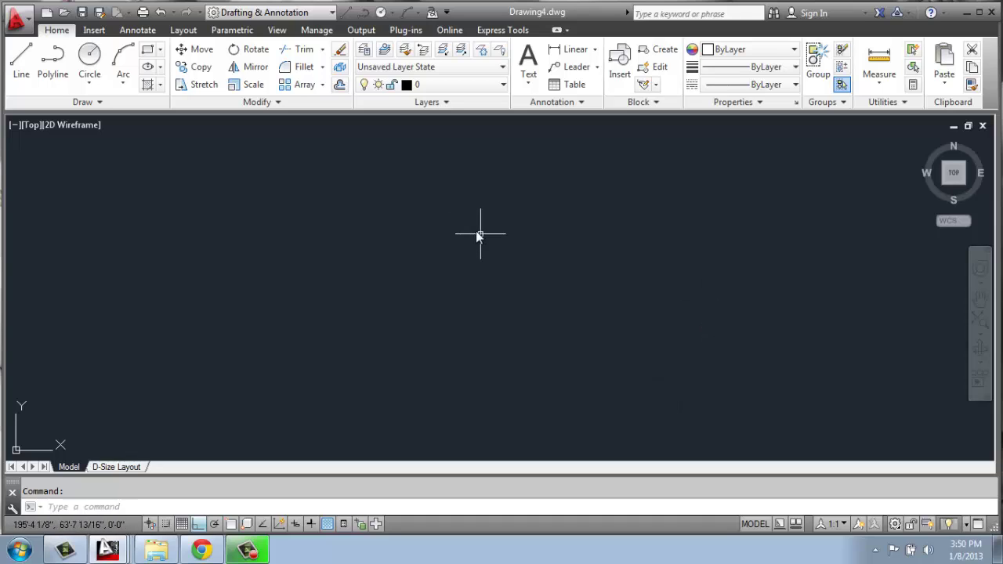
- Start a line and draw its first 50-unit horizontal segment
{"action": "left_click", "coordinate": [21, 62]}
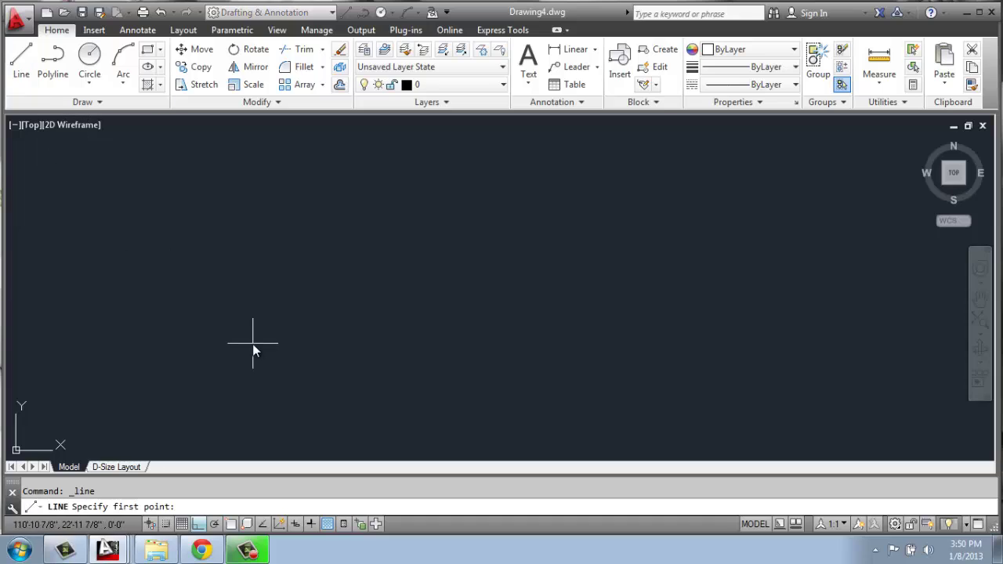
{"action": "left_click", "coordinate": [228, 241]}
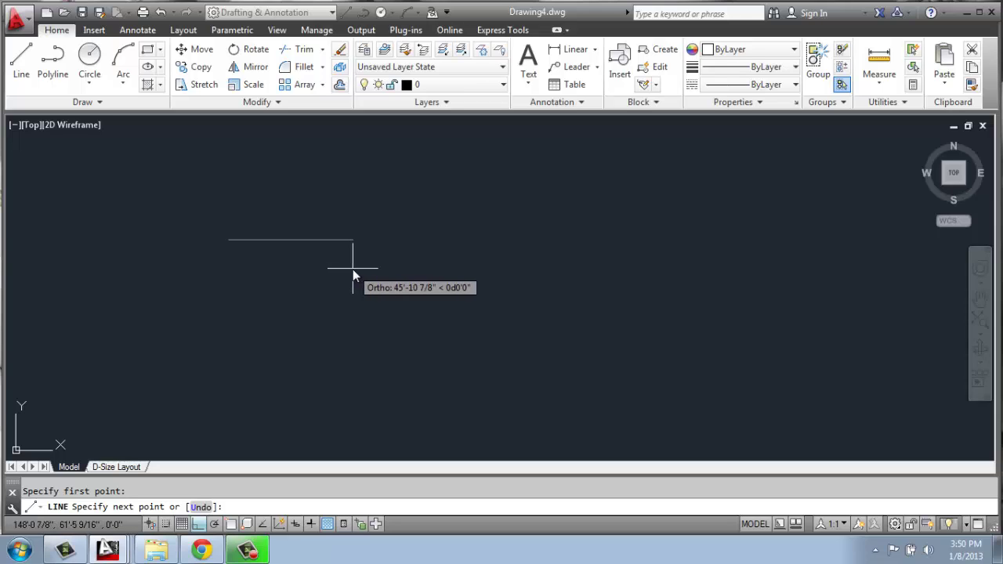
{"action": "type", "text": "50"}
{"action": "key", "text": "Return"}
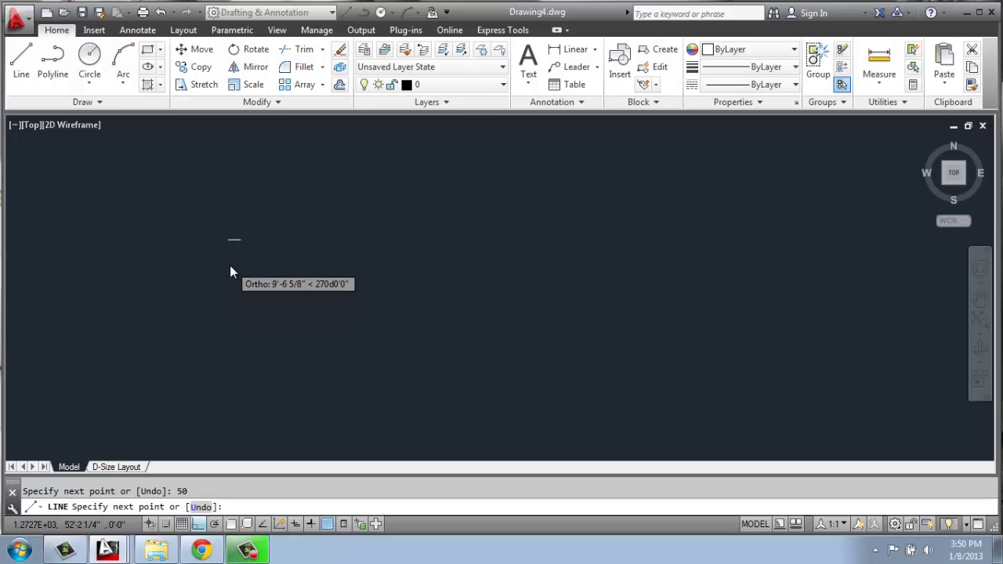
- Add a 50-unit downward segment and a 50-unit horizontal segment, then end the line
{"action": "scroll", "coordinate": [230, 267], "scroll_direction": "up", "scroll_amount": 3}
{"action": "scroll", "coordinate": [230, 267], "scroll_direction": "up", "scroll_amount": 3}
{"action": "scroll", "coordinate": [236, 276], "scroll_direction": "down", "scroll_amount": 7}
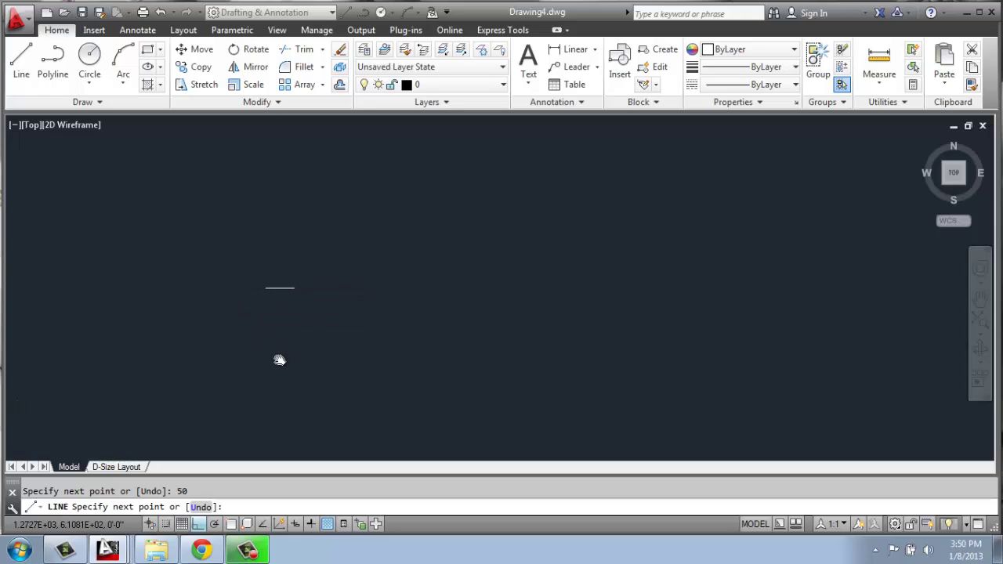
{"action": "scroll", "coordinate": [280, 294], "scroll_direction": "up", "scroll_amount": 4}
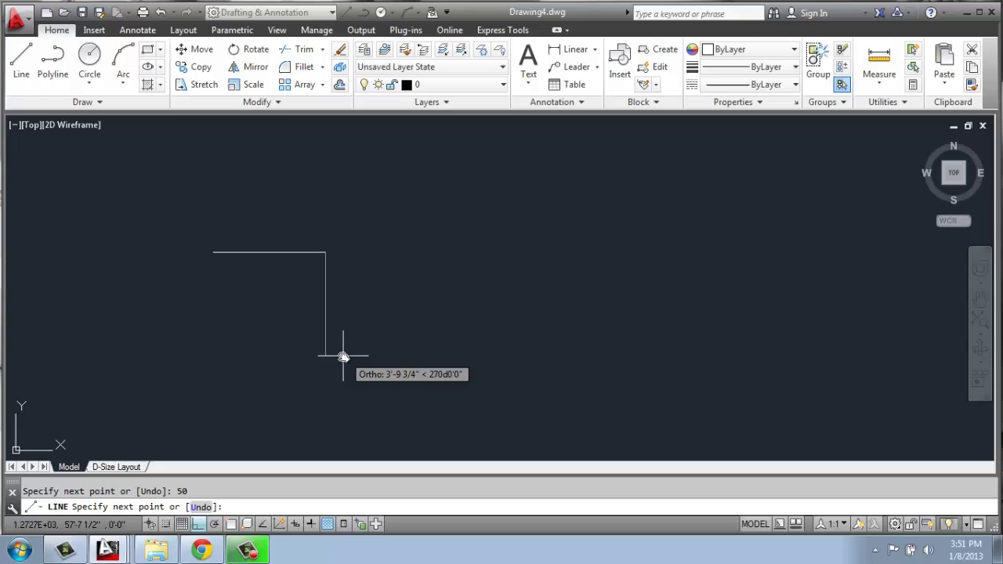
{"action": "type", "text": "50"}
{"action": "key", "text": "Return"}
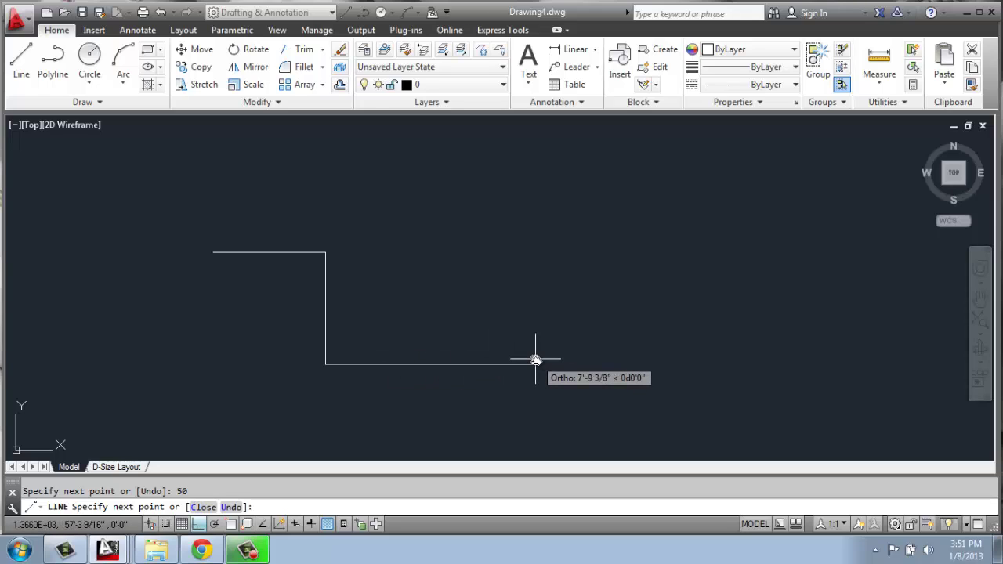
{"action": "type", "text": "50"}
{"action": "key", "text": "Return"}
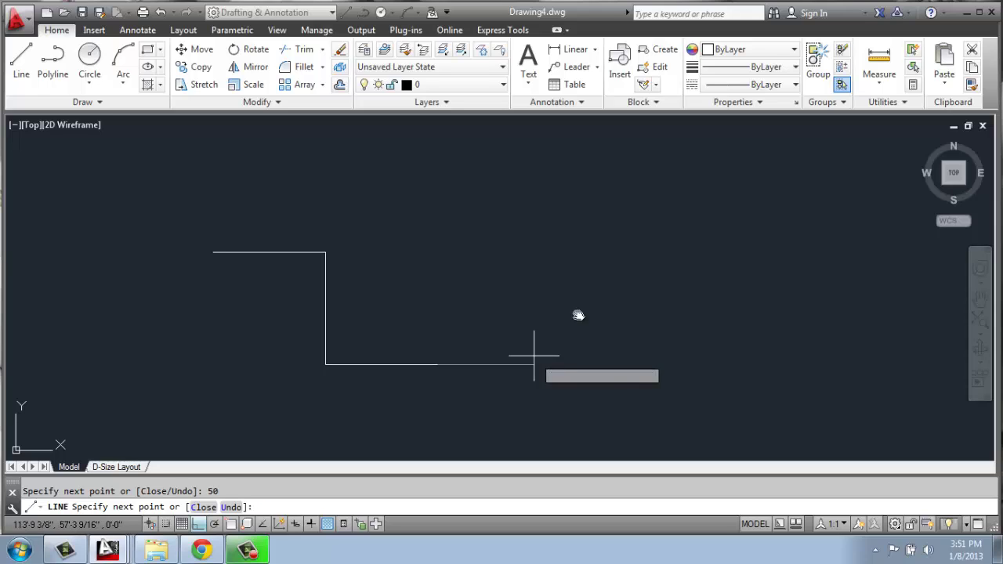
{"action": "key", "text": "Return"}
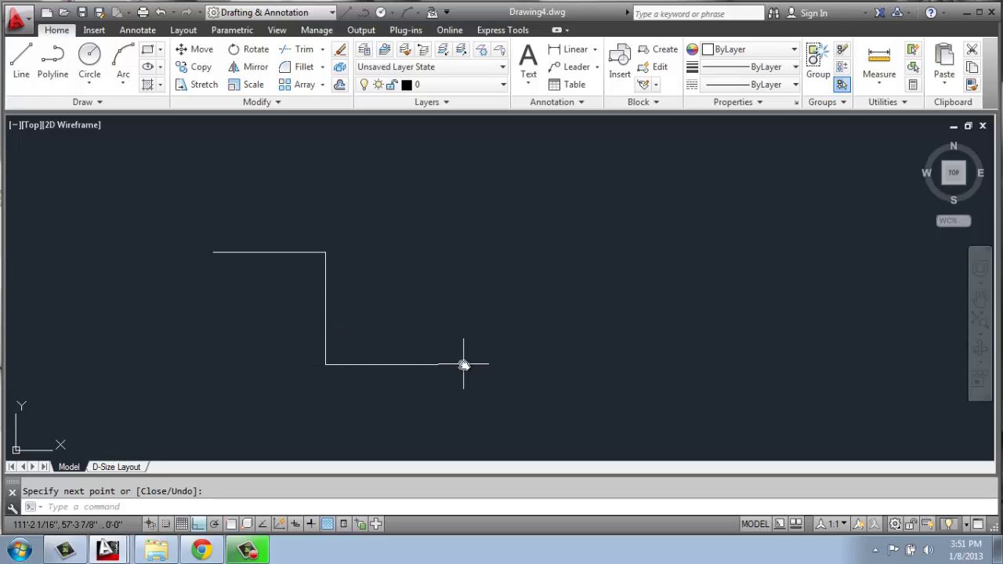
- Window-select the three segments of the stepped line and delete them
{"action": "left_click", "coordinate": [534, 203]}
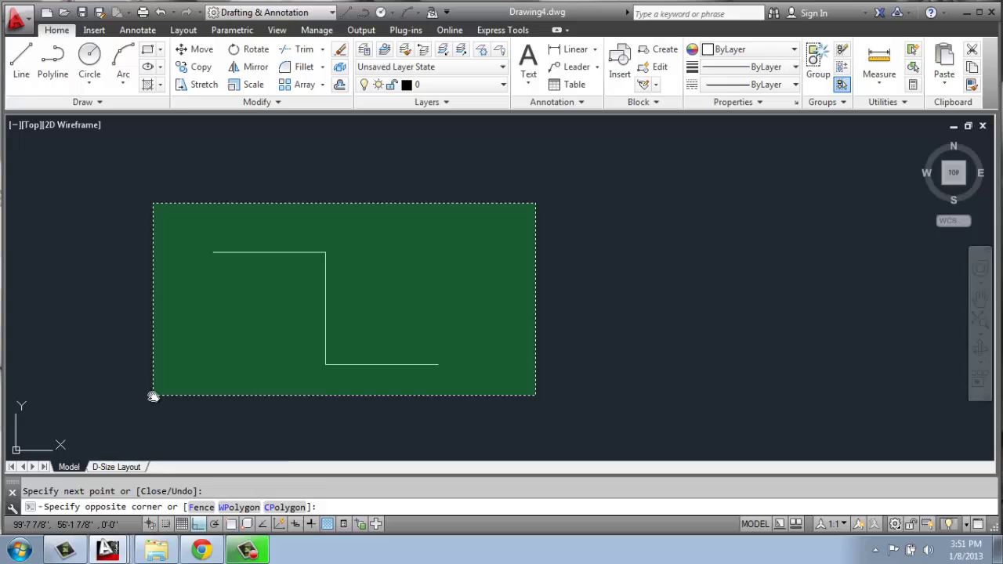
{"action": "left_click", "coordinate": [152, 394]}
{"action": "key", "text": "Delete"}
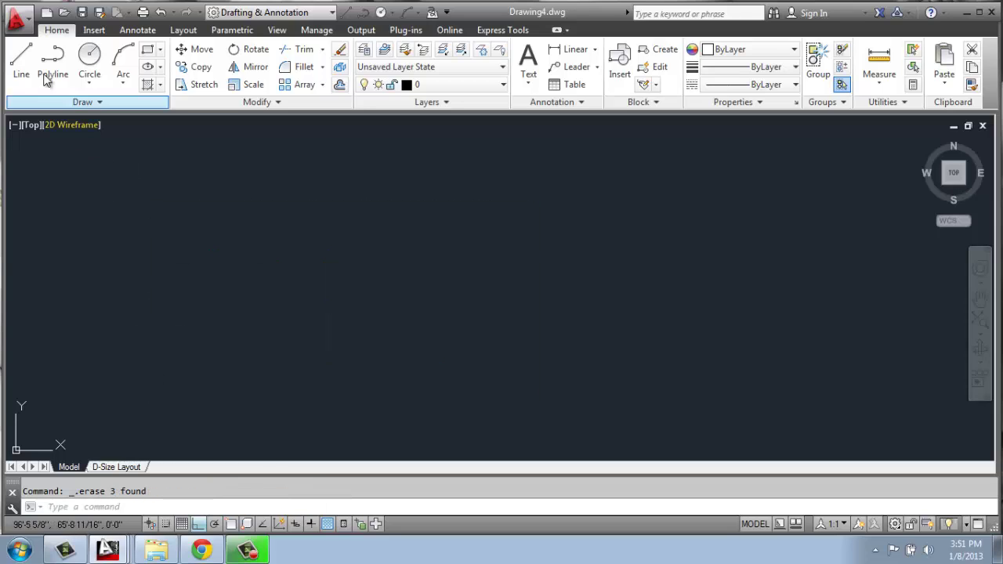
- Draw a horizontal line 10' long
{"action": "left_click", "coordinate": [21, 58]}
{"action": "left_click", "coordinate": [135, 241]}
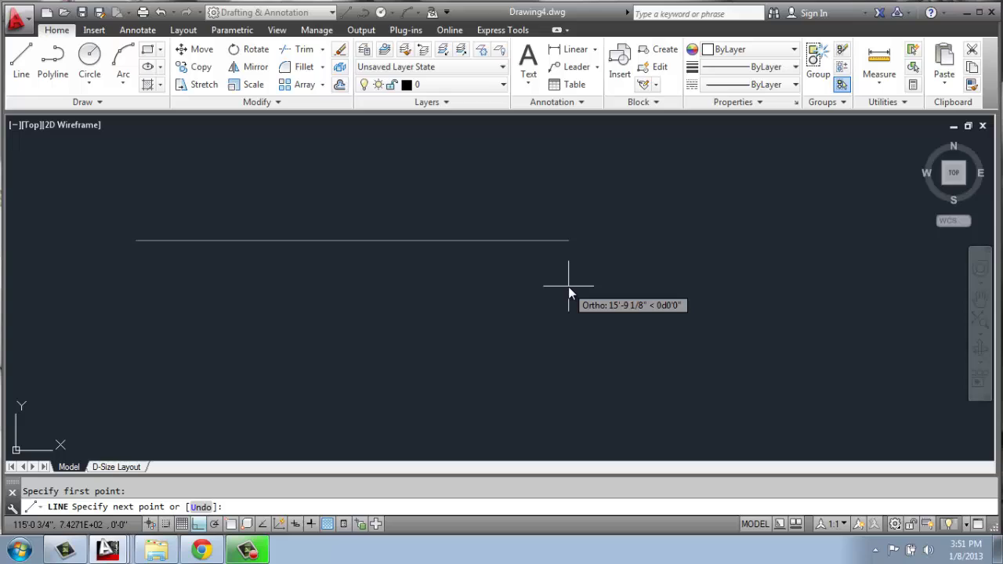
{"action": "type", "text": "10'"}
{"action": "key", "text": "Return"}
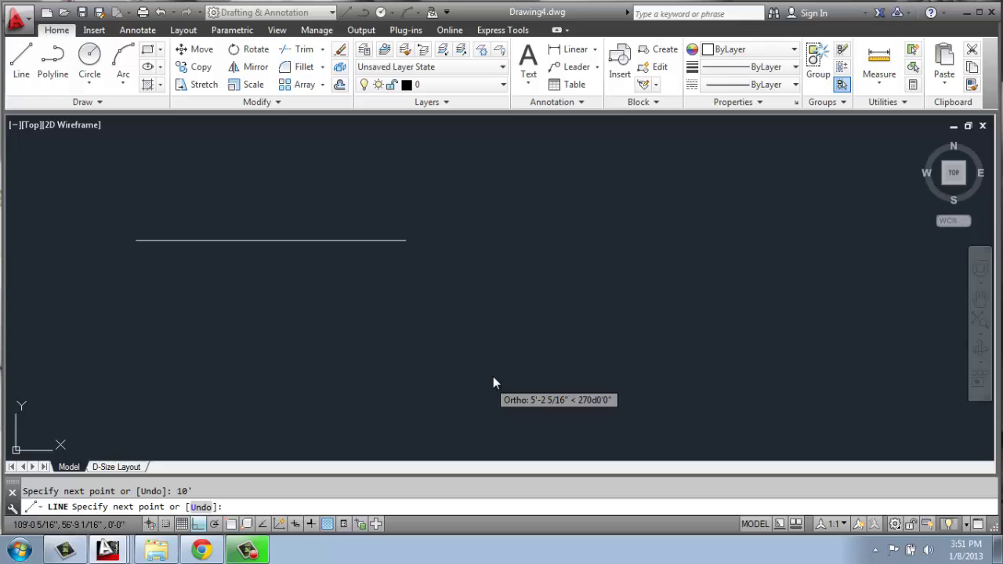
- Draw a 15' horizontal line beneath the 10' line
{"action": "left_click", "coordinate": [23, 70]}
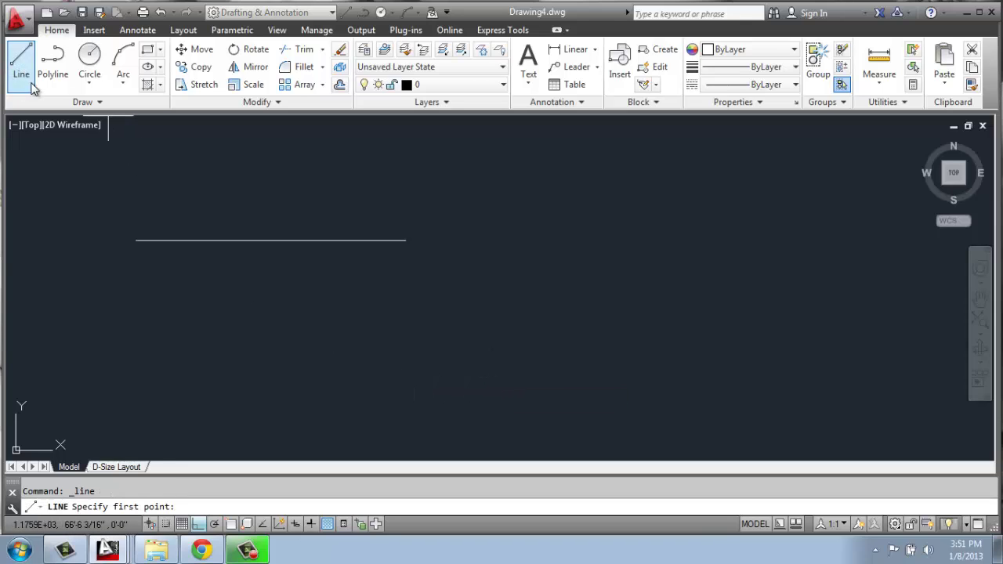
{"action": "left_click", "coordinate": [134, 293]}
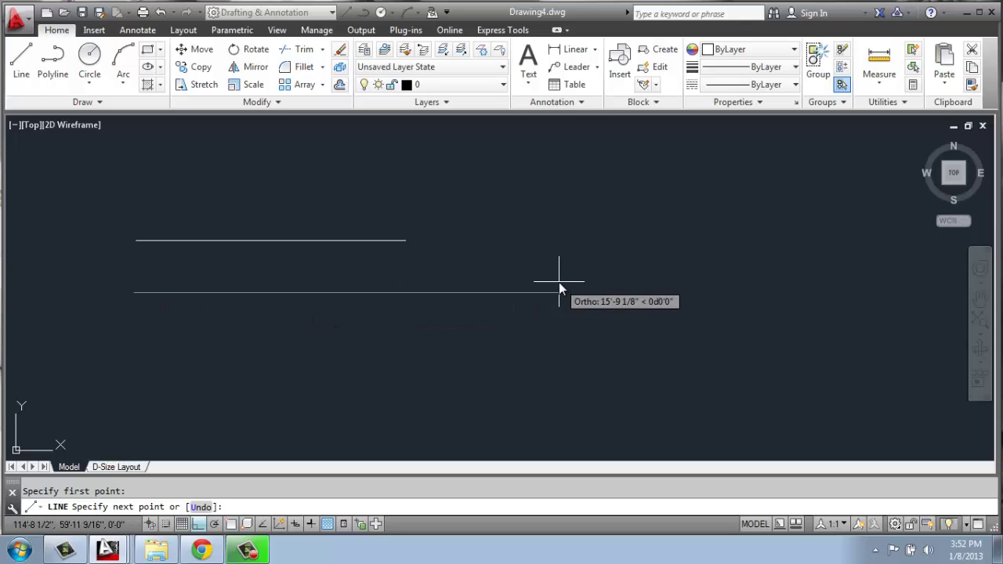
{"action": "type", "text": "15'"}
{"action": "key", "text": "Return"}
{"action": "key", "text": "Return"}
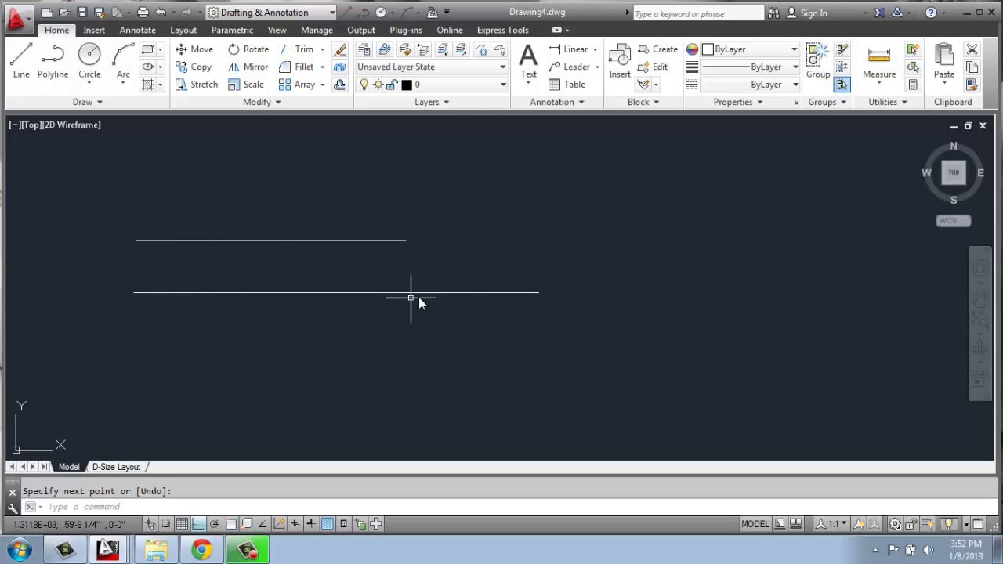
- Draw a 15'6" horizontal line below the 15' line
{"action": "left_click", "coordinate": [21, 59]}
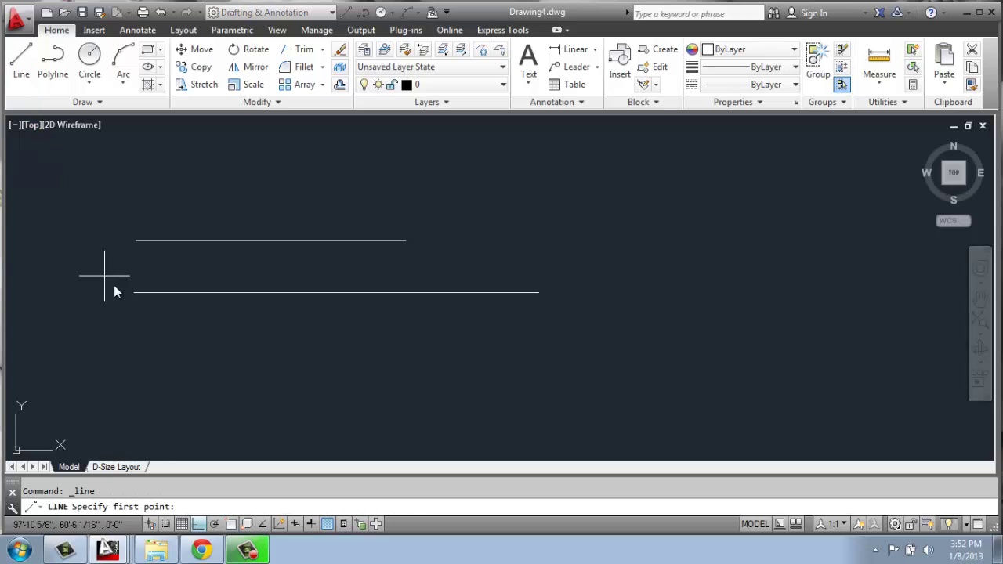
{"action": "left_click", "coordinate": [128, 359]}
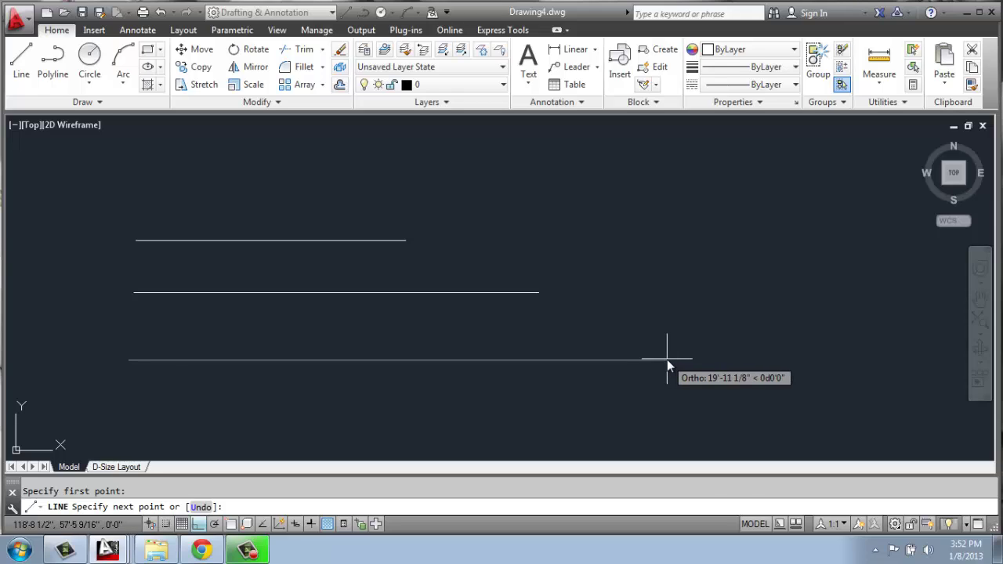
{"action": "type", "text": "15'6\""}
{"action": "key", "text": "Return"}
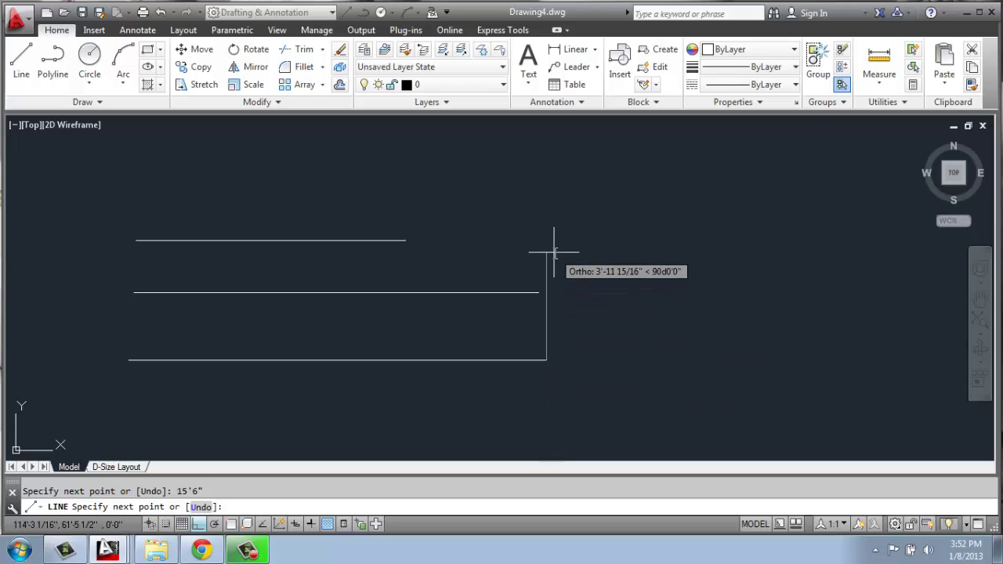
{"action": "key", "text": "Escape"}
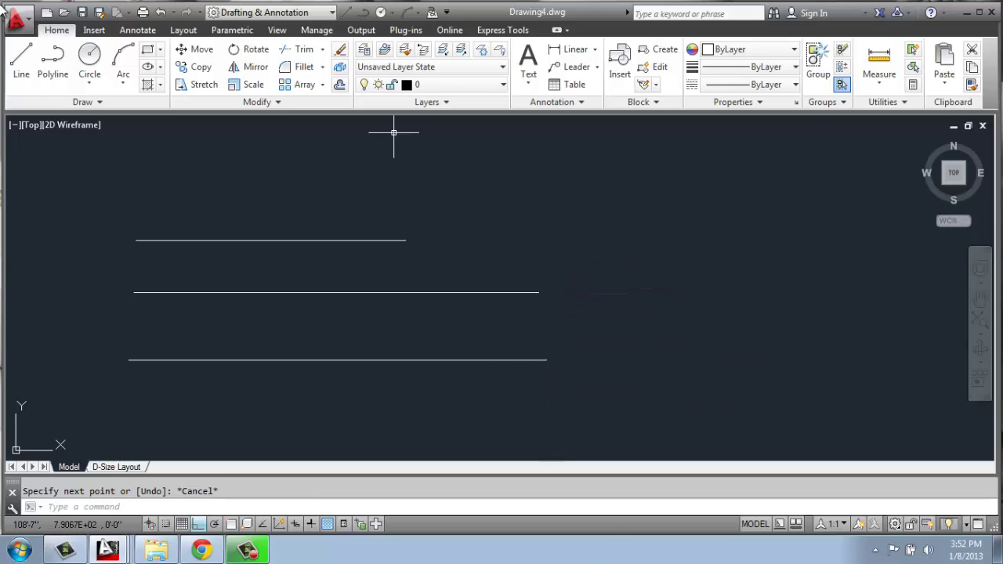
- Draw a fourth horizontal line entered as 15'6 below the others
{"action": "left_click", "coordinate": [21, 59]}
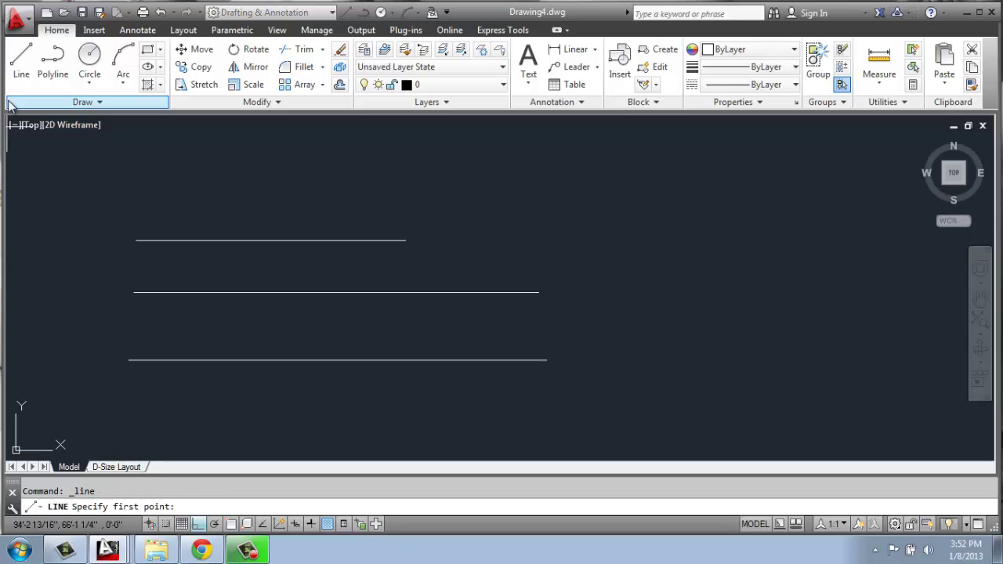
{"action": "left_click", "coordinate": [131, 406]}
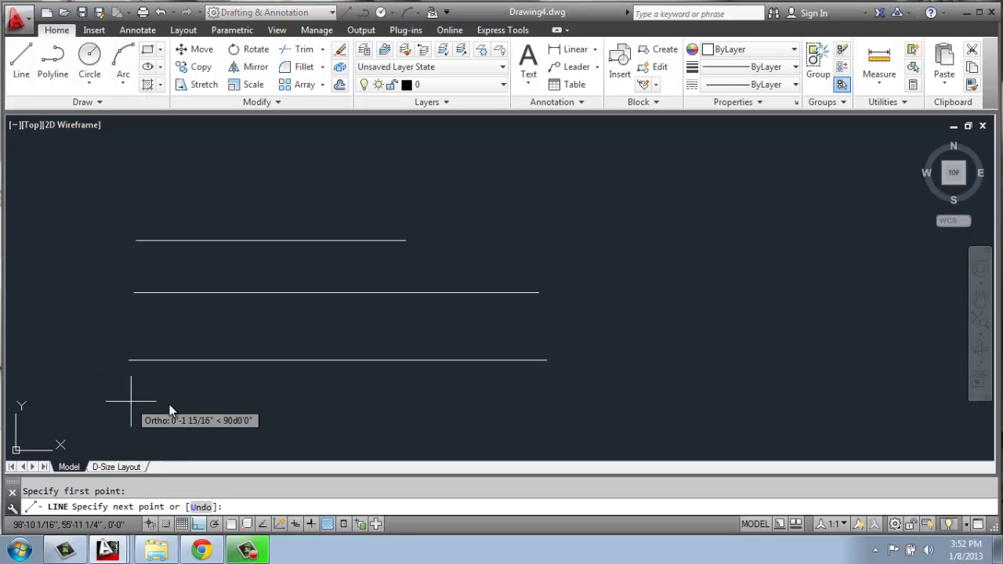
{"action": "type", "text": "15'"}
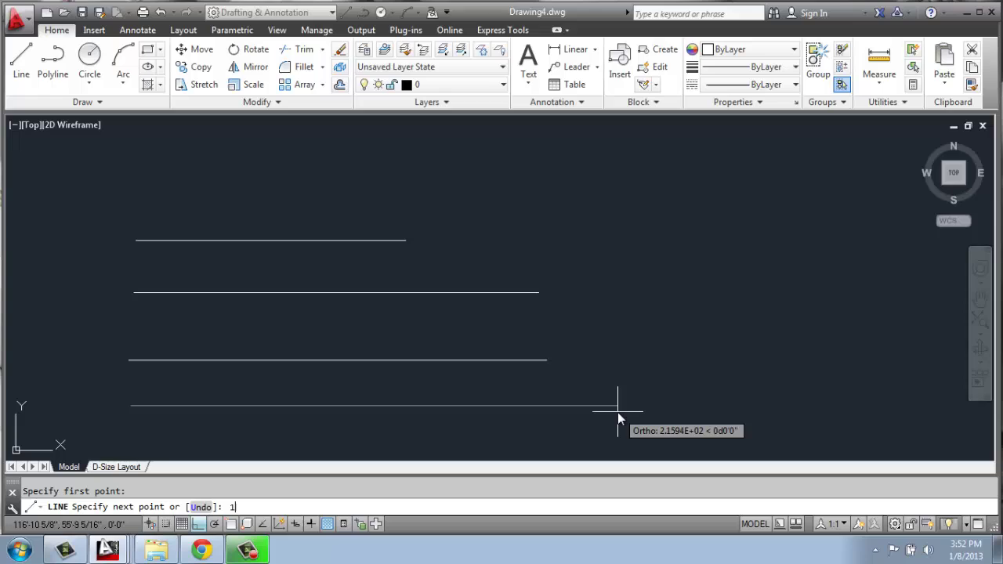
{"action": "type", "text": "6"}
{"action": "key", "text": "Return"}
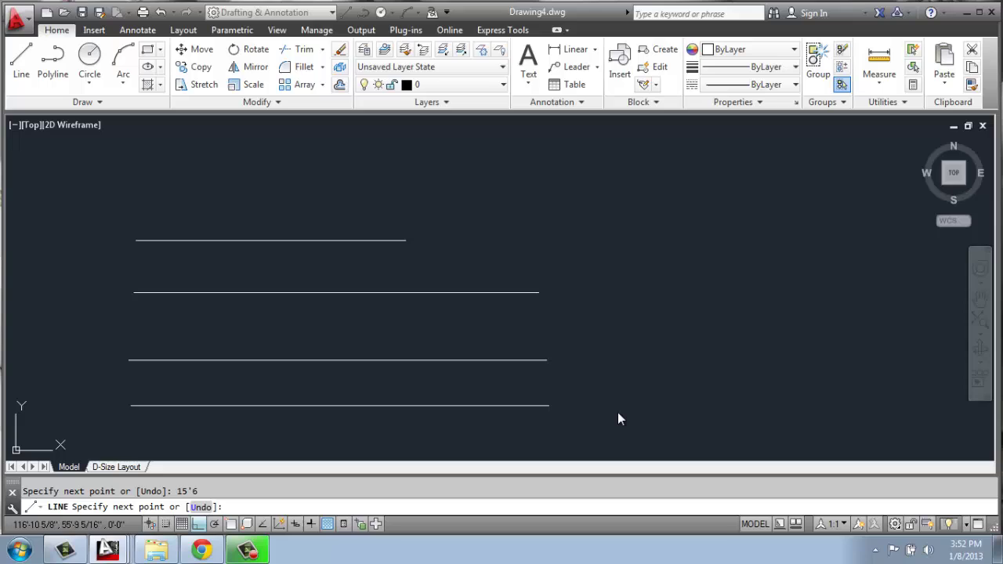
{"action": "key", "text": "Return"}
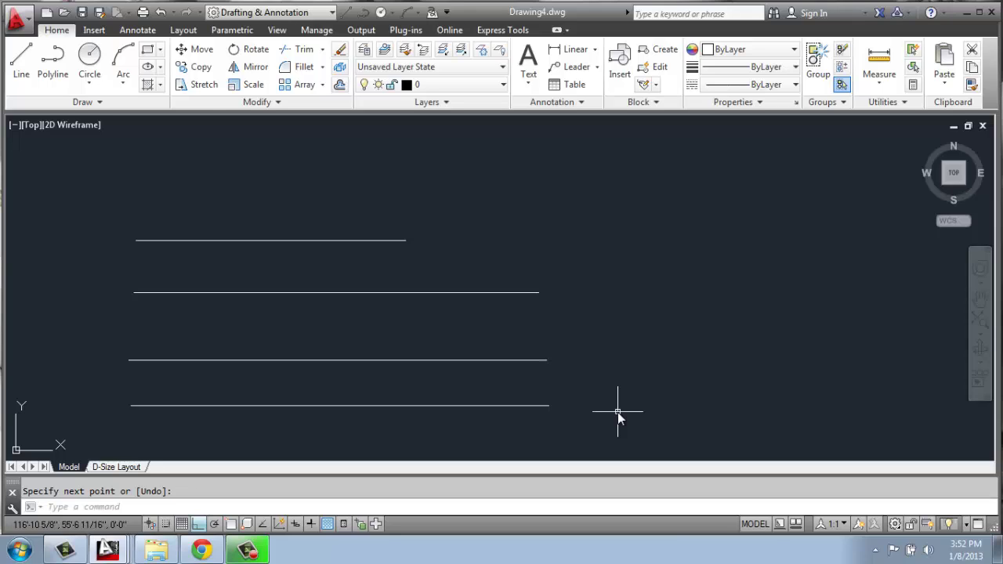
- Draw a fifth horizontal line 15'6.5 long below the stack
{"action": "middle_click_drag", "start_coordinate": [425, 340], "coordinate": [422, 230]}
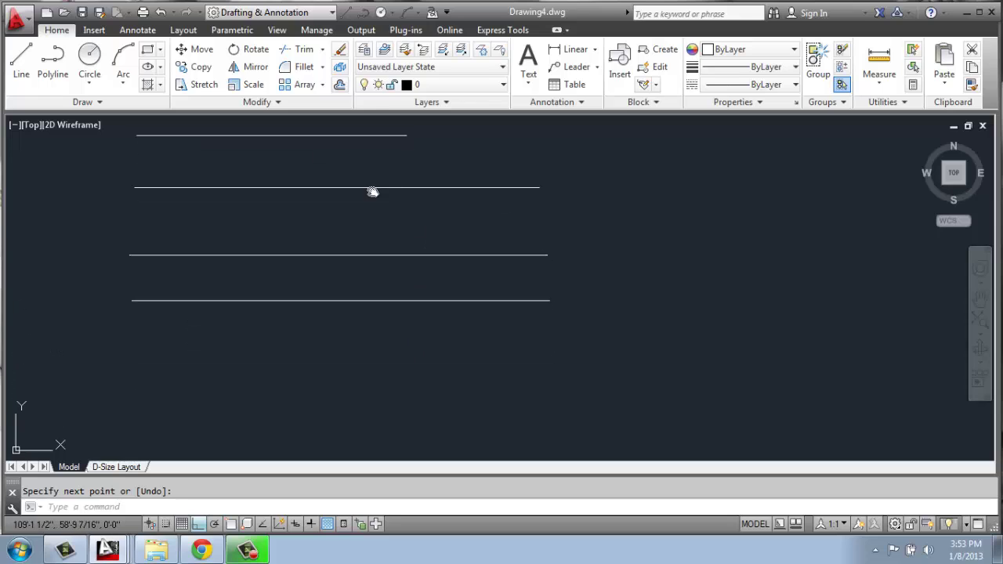
{"action": "left_click", "coordinate": [21, 62]}
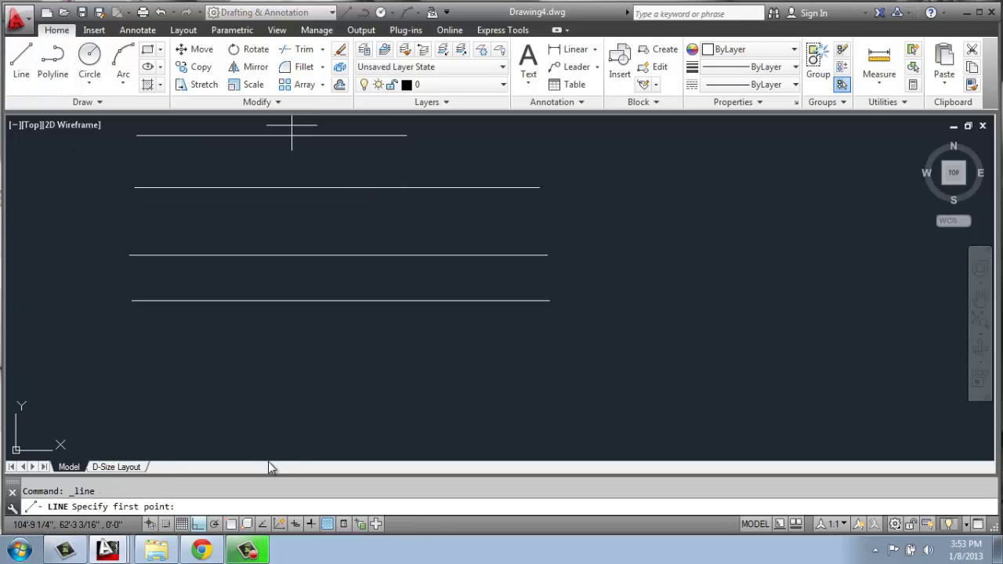
{"action": "left_click", "coordinate": [133, 357]}
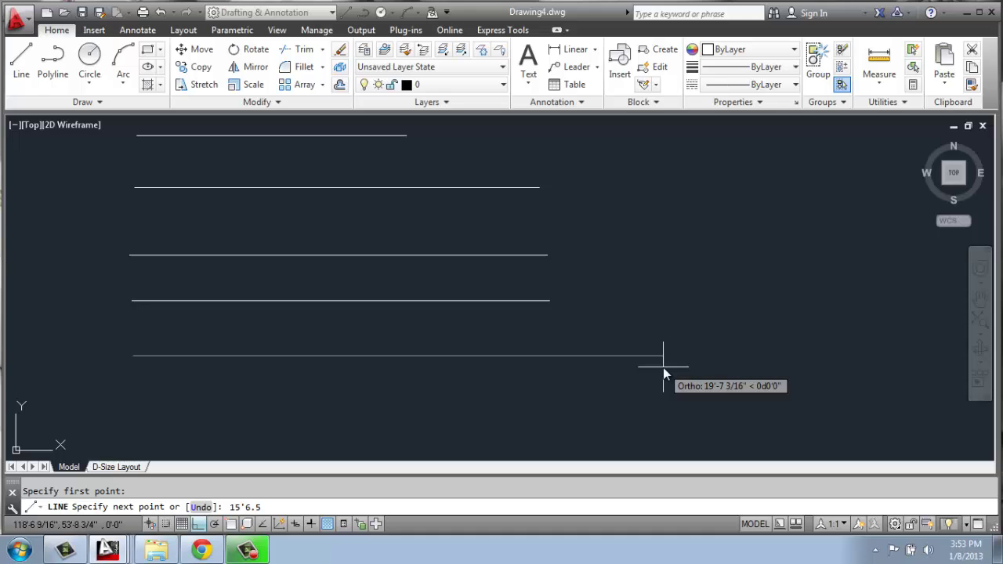
{"action": "key", "text": "Return"}
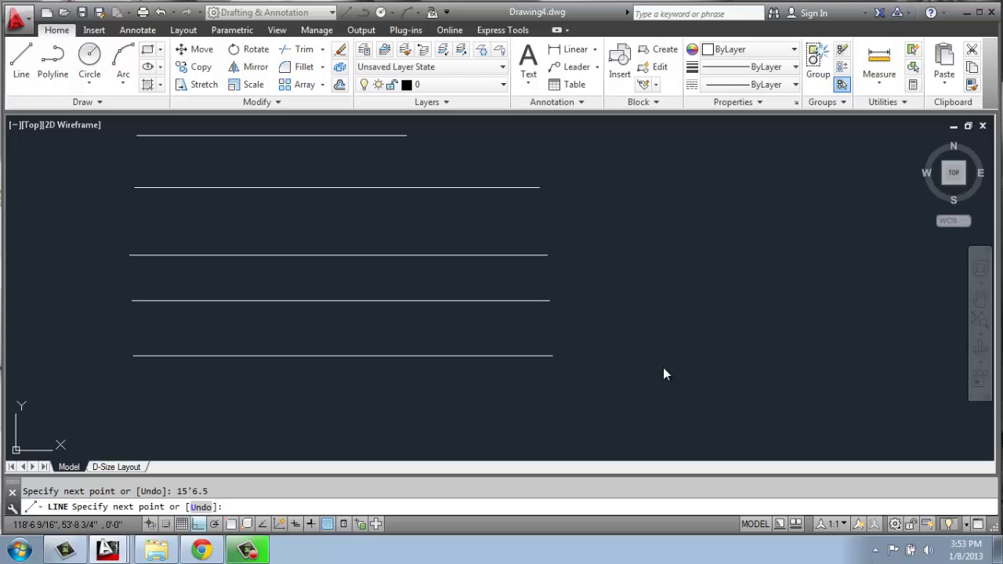
{"action": "key", "text": "Return"}
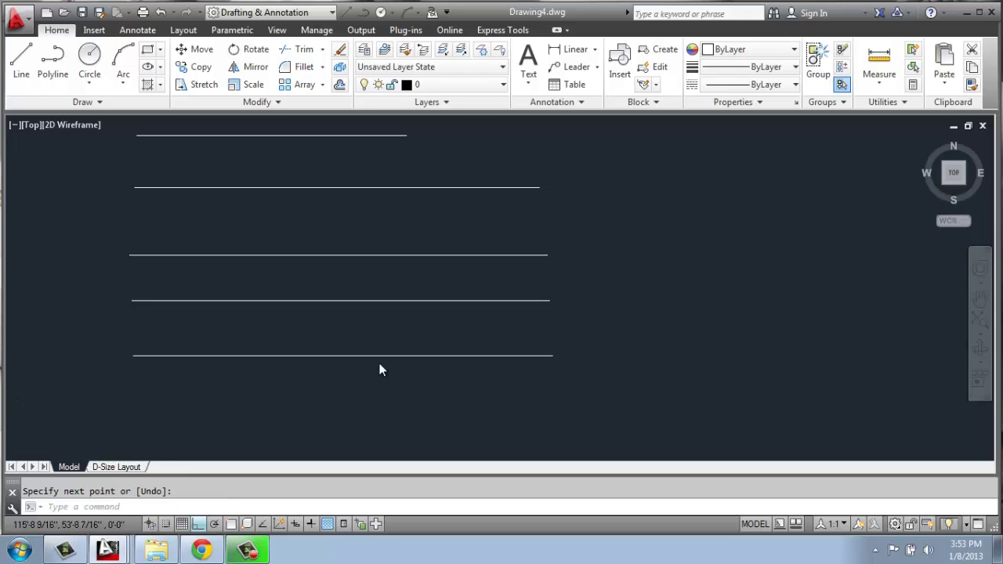
- Draw the bottom line 15'6-1/2 long and recentre the stack in view
{"action": "key", "text": "Return"}
{"action": "left_click", "coordinate": [153, 410]}
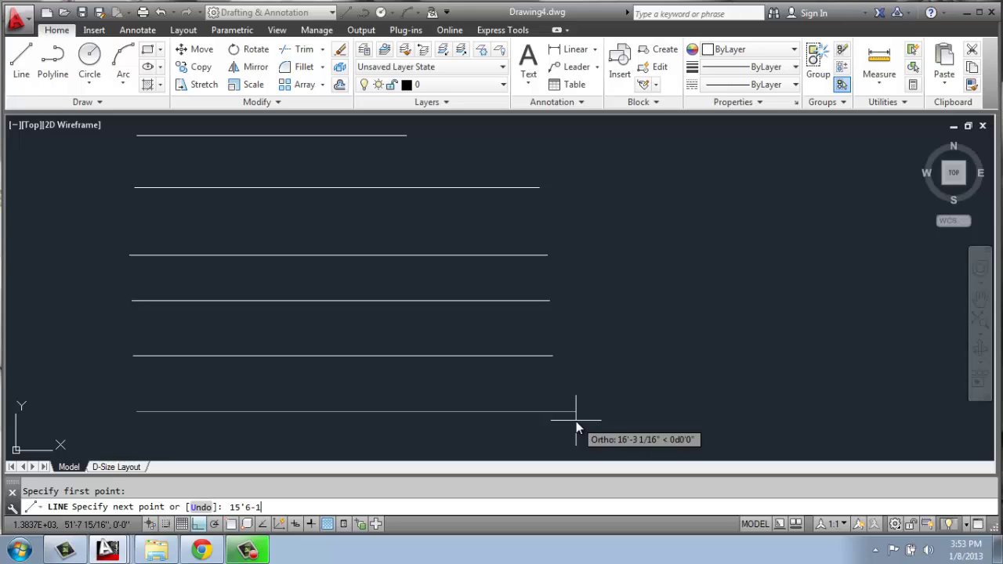
{"action": "type", "text": "/2"}
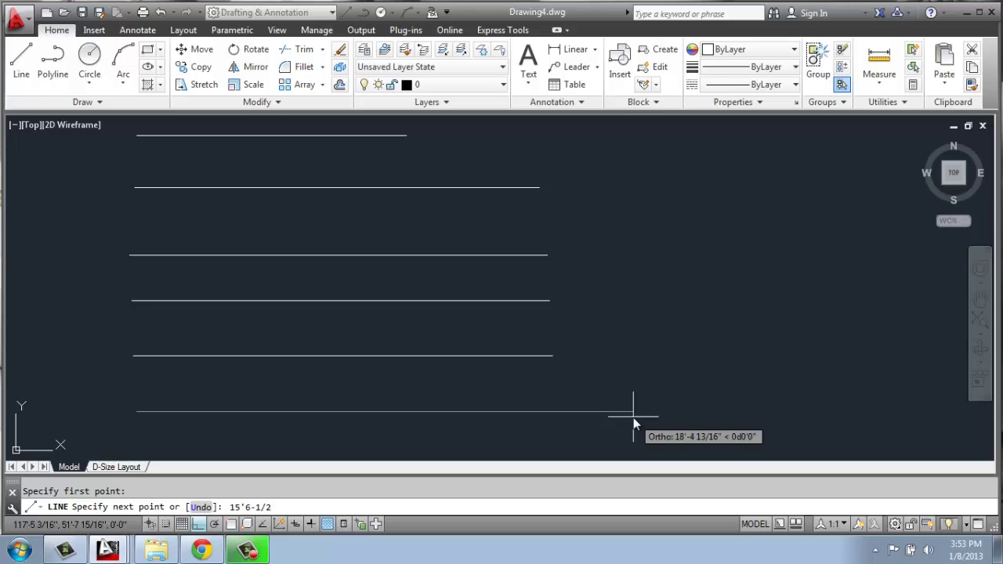
{"action": "key", "text": "Return"}
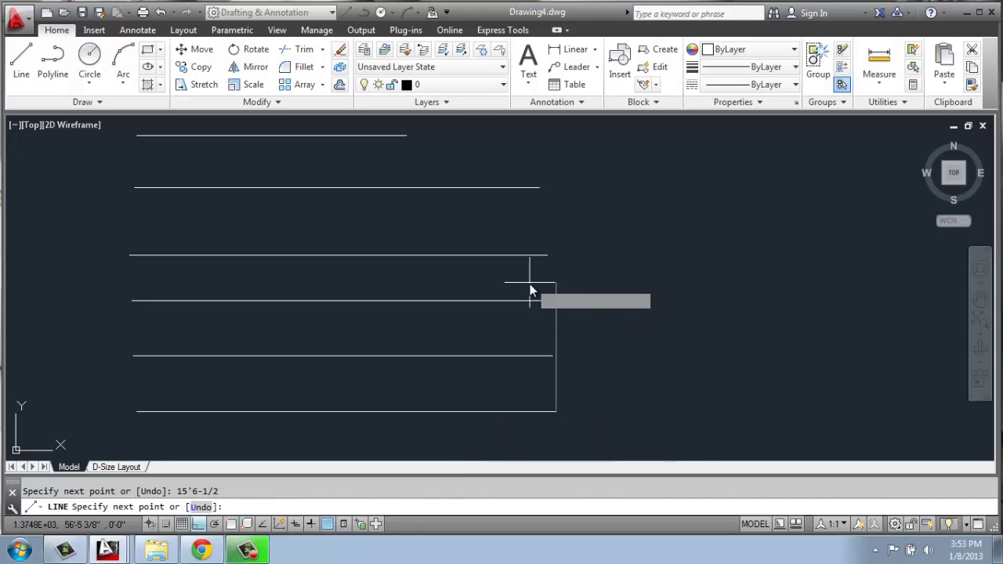
{"action": "key", "text": "Return"}
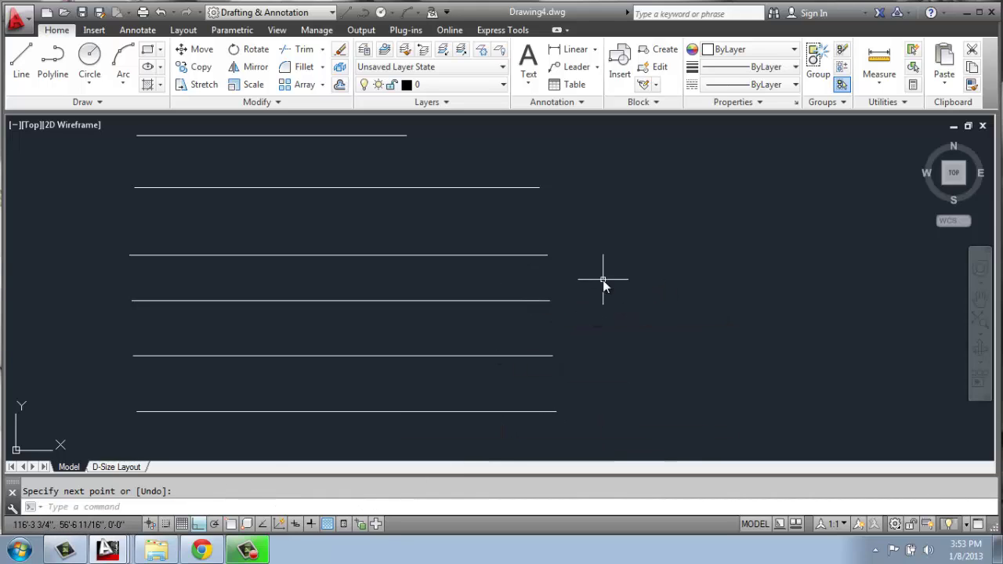
{"action": "scroll", "coordinate": [600, 279], "scroll_direction": "down", "scroll_amount": 2}
{"action": "middle_click_drag", "start_coordinate": [591, 291], "coordinate": [501, 287]}
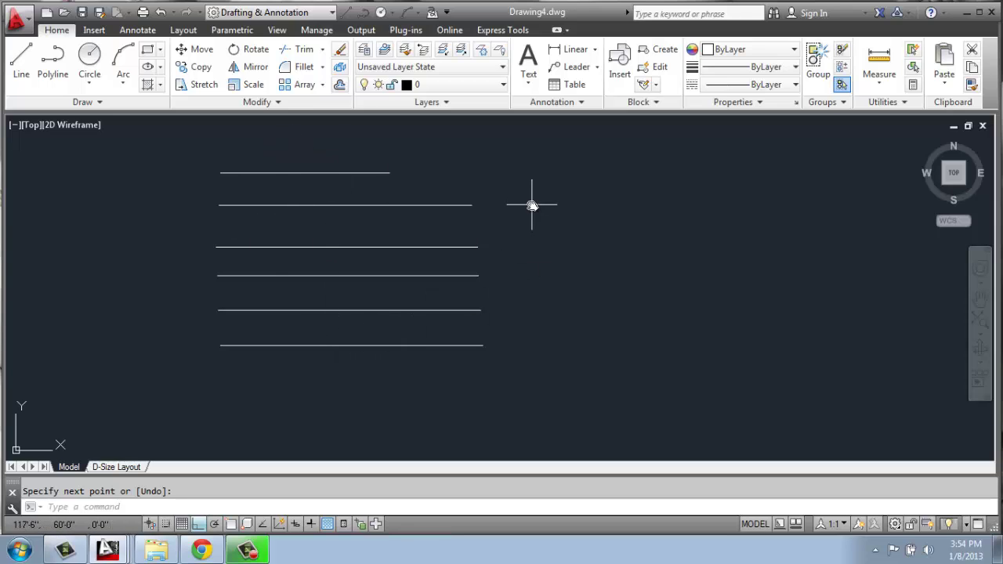
- Launch the Distance option of the Measure tool in the Utilities panel
{"action": "middle_click_drag", "start_coordinate": [531, 204], "coordinate": [512, 235]}
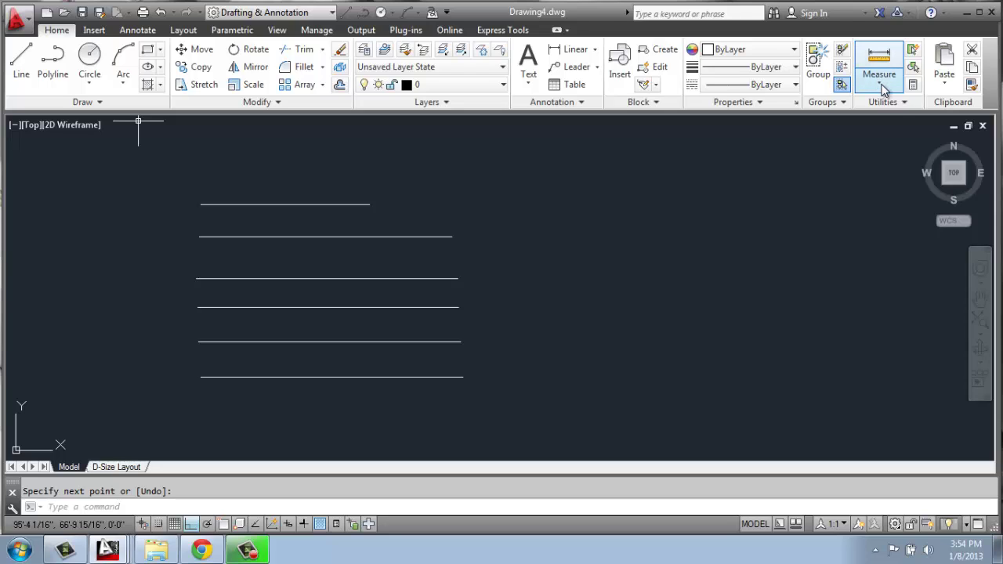
{"action": "left_click", "coordinate": [879, 78]}
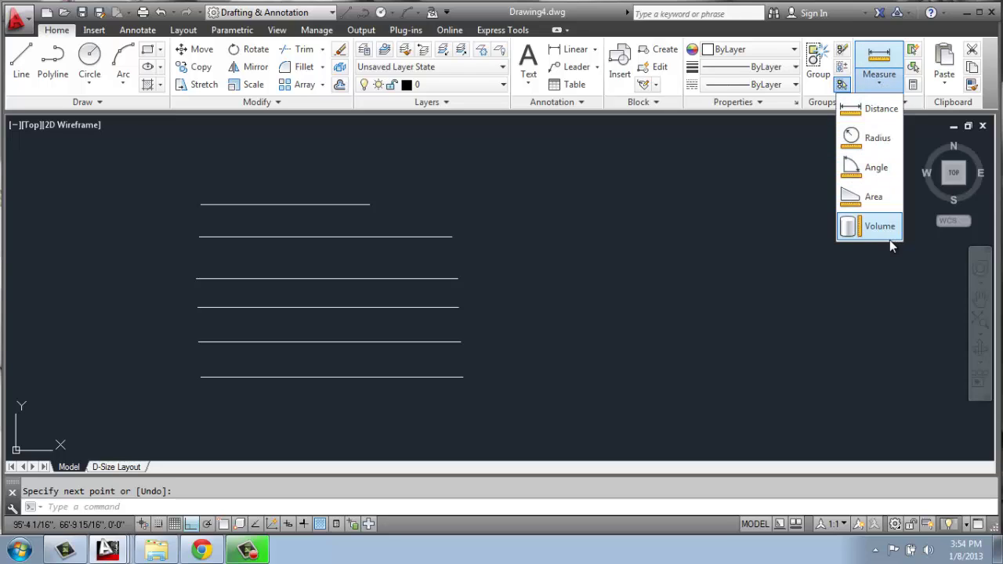
{"action": "left_click", "coordinate": [878, 110]}
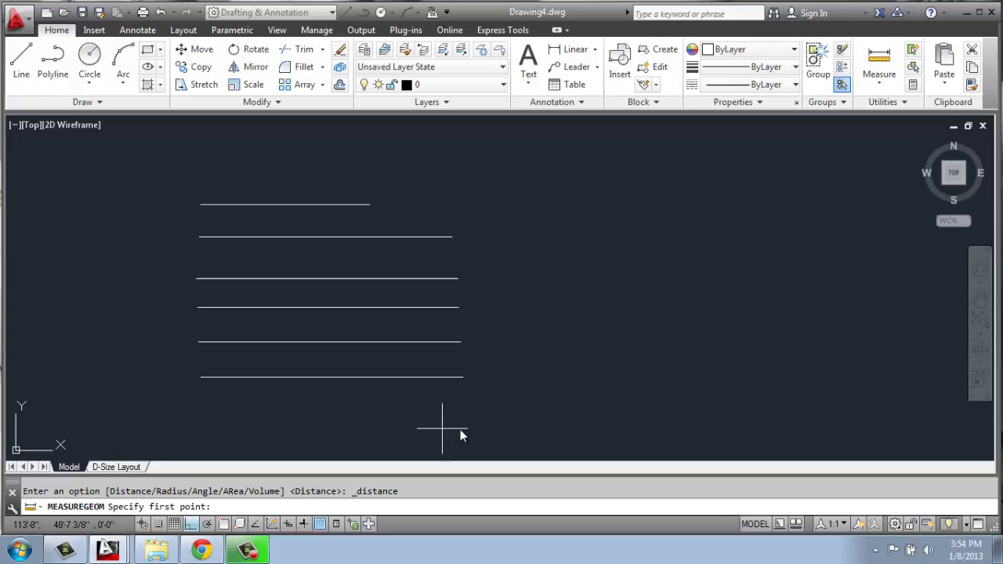
{"action": "scroll", "coordinate": [293, 405], "scroll_direction": "up", "scroll_amount": 2}
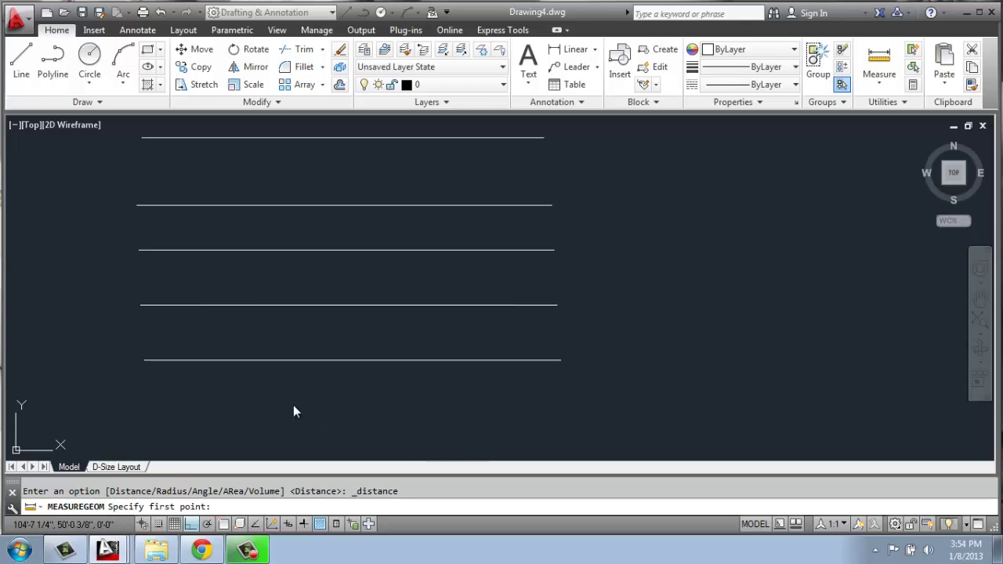
- With Object Snap on, measure the bottom line endpoint to endpoint: Delta X 15'-6 1/2", Delta Y 0'-0"
{"action": "left_click", "coordinate": [223, 524]}
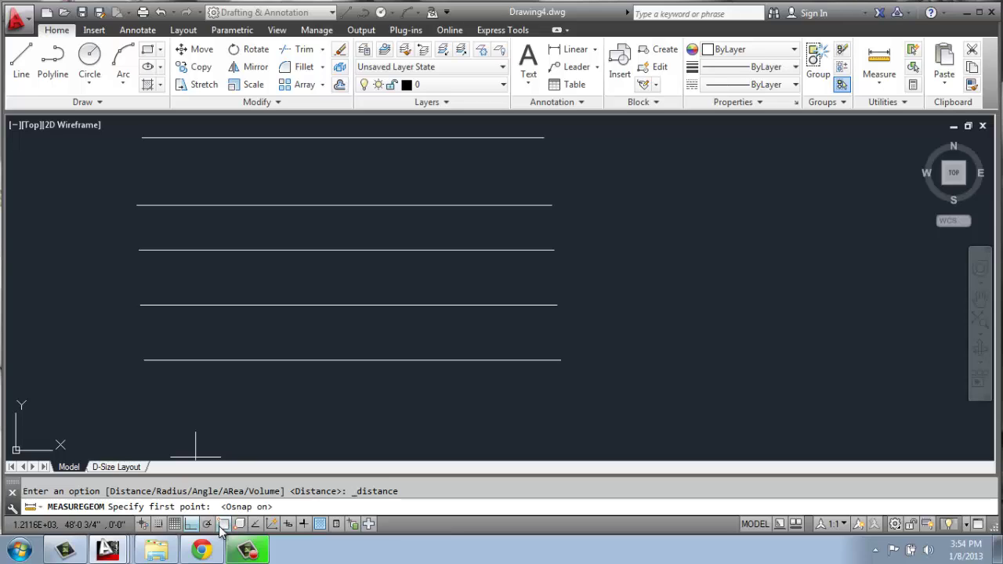
{"action": "left_click", "coordinate": [144, 360]}
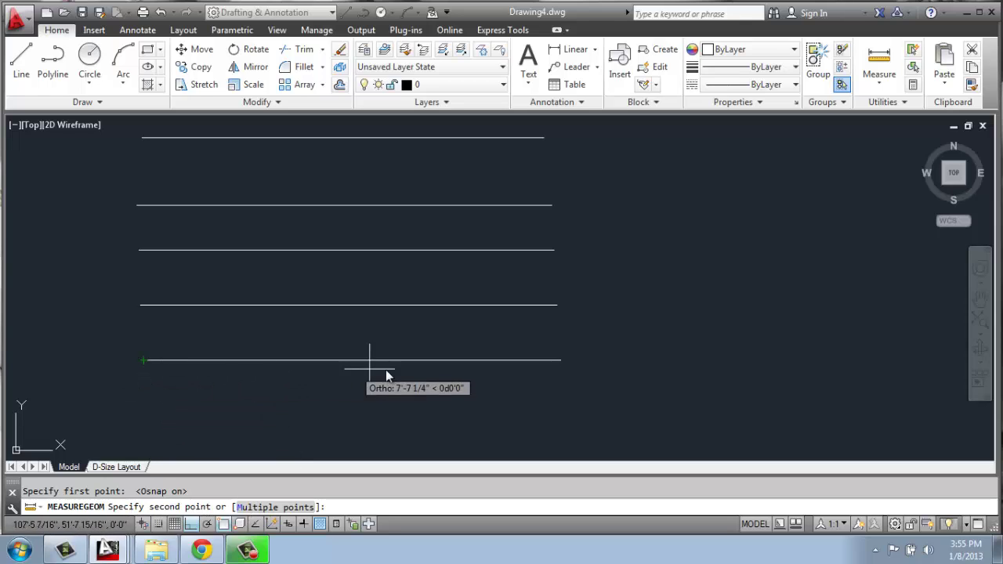
{"action": "left_click", "coordinate": [561, 361]}
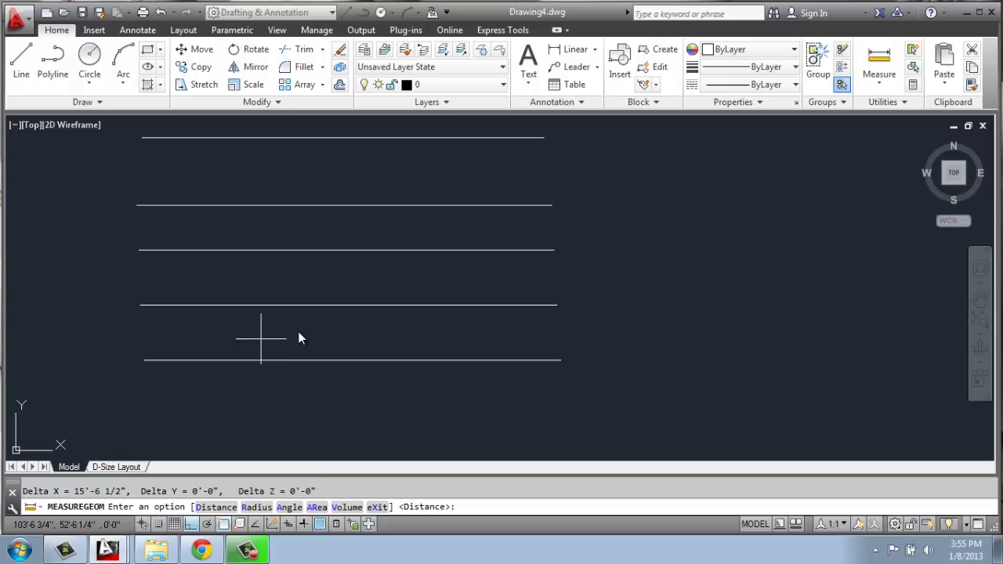
{"action": "scroll", "coordinate": [332, 402], "scroll_direction": "down", "scroll_amount": 2}
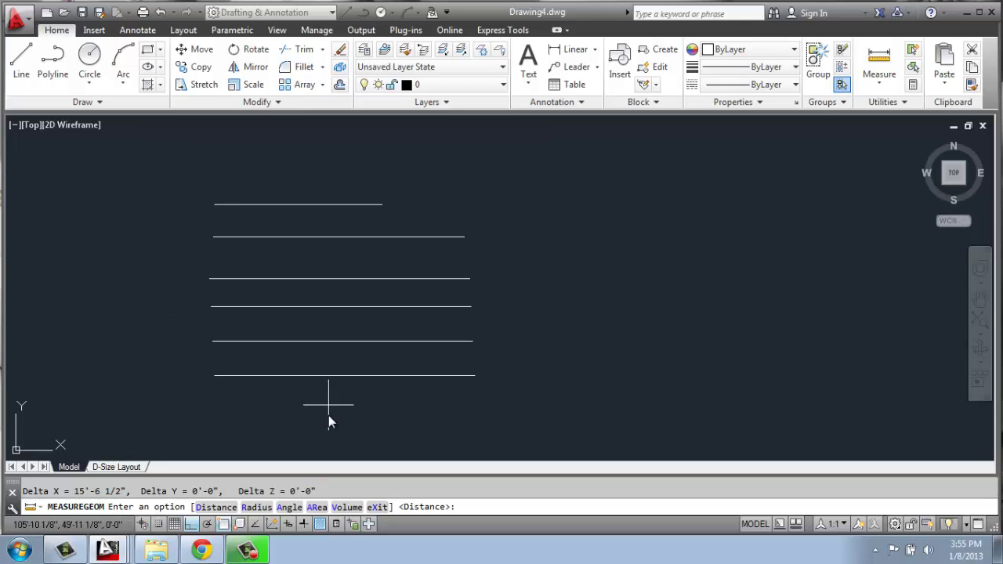
{"action": "middle_click_drag", "start_coordinate": [524, 390], "coordinate": [468, 365]}
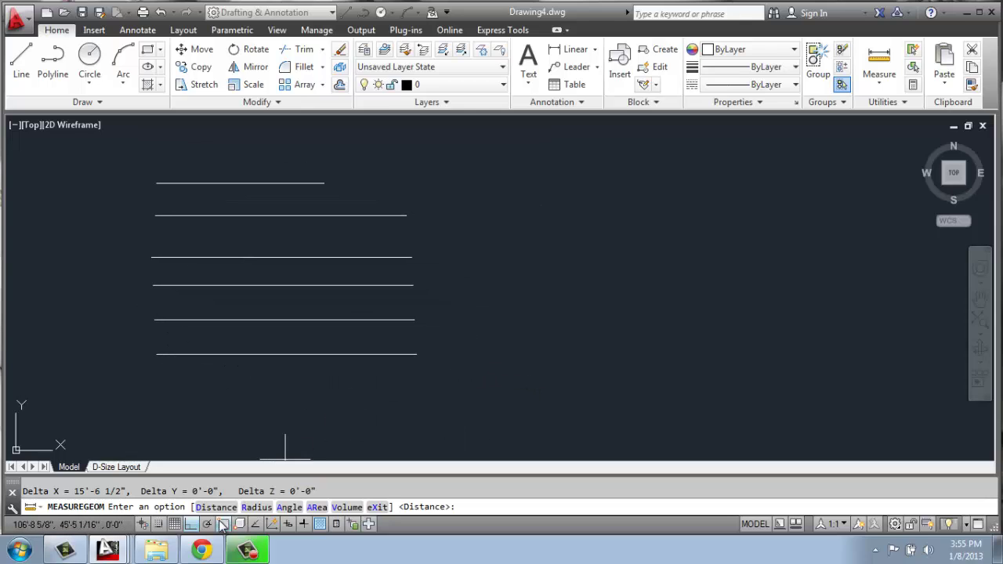